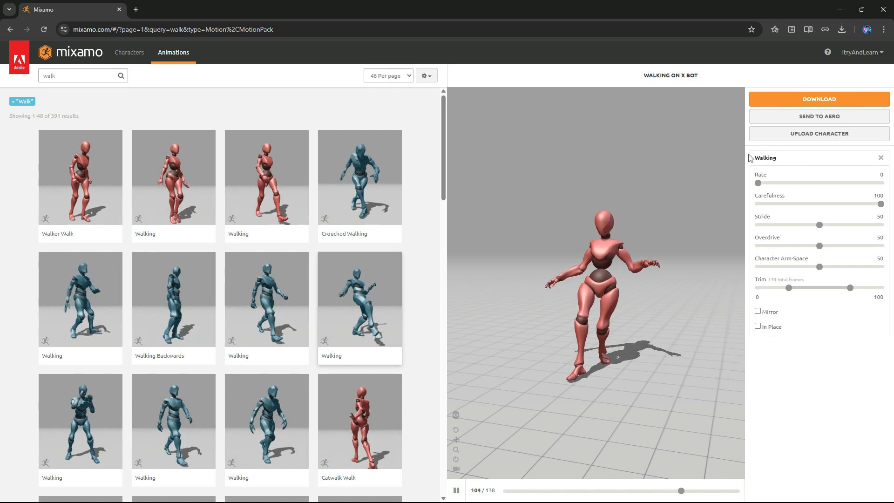
Download the Walking animation on X Bot with the offered download settings
left_click(818, 99)
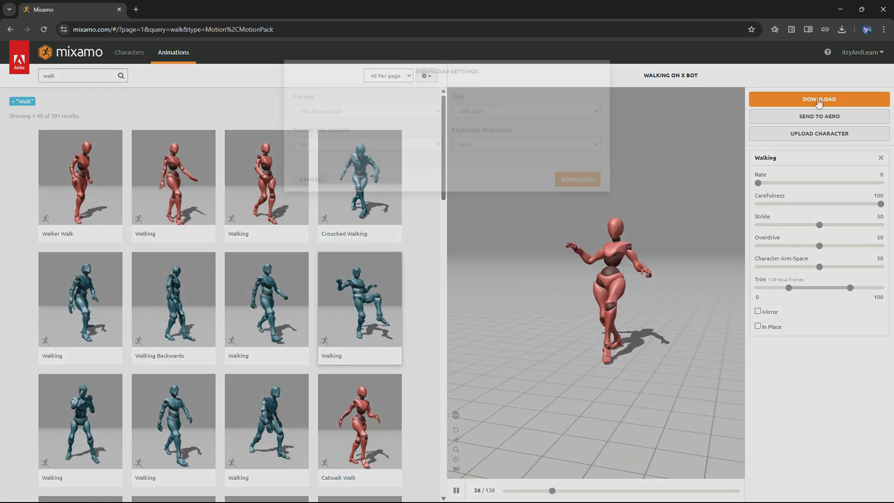
left_click(578, 205)
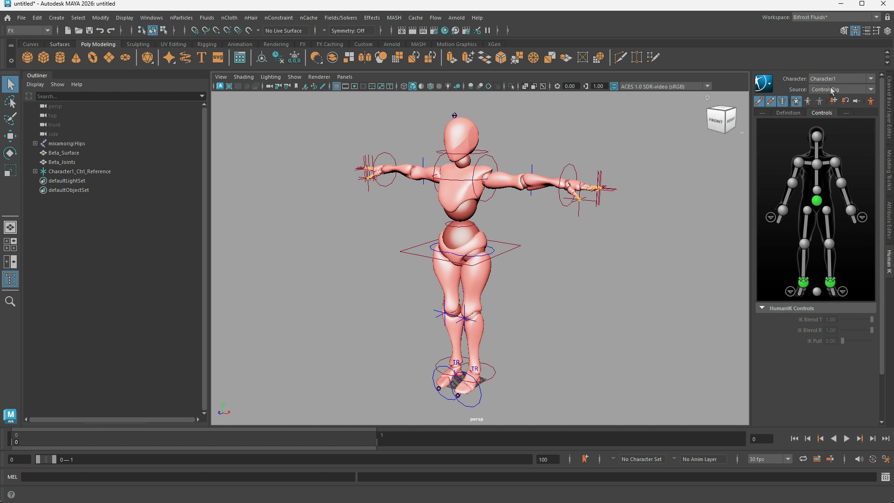
In Maya, rename the HumanIK character as mixamoRig
left_click(763, 83)
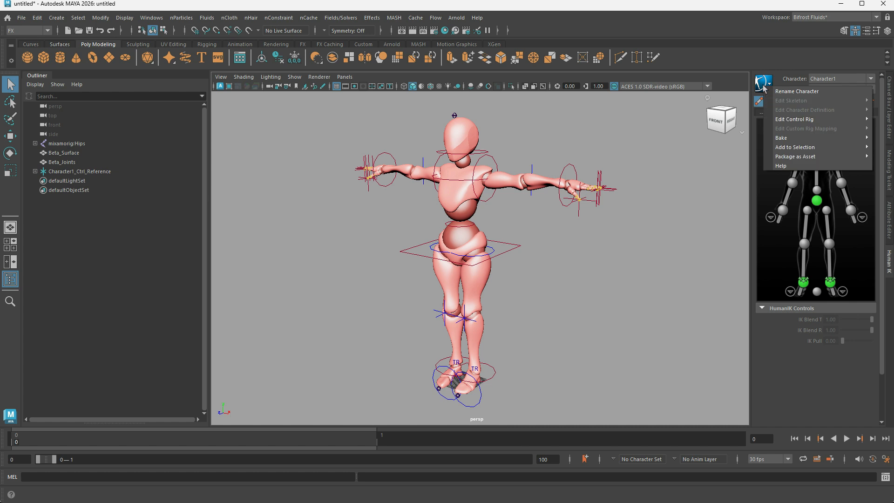
left_click(776, 97)
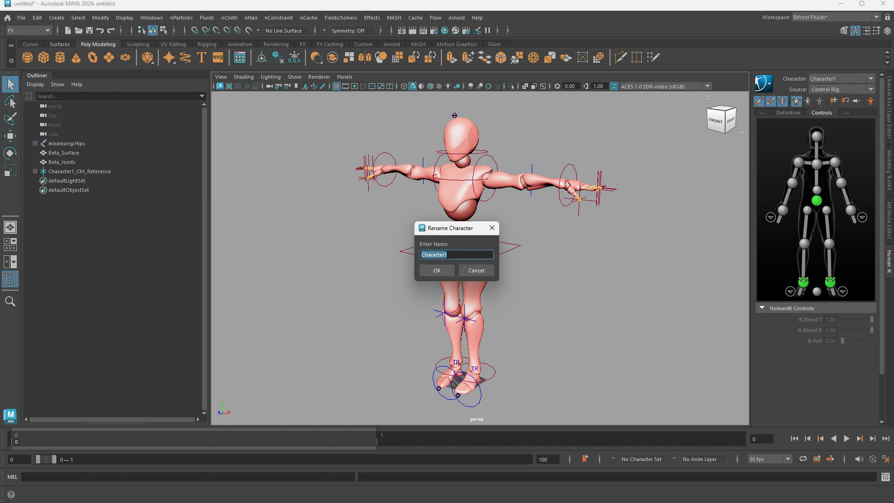
type("mixamoRig")
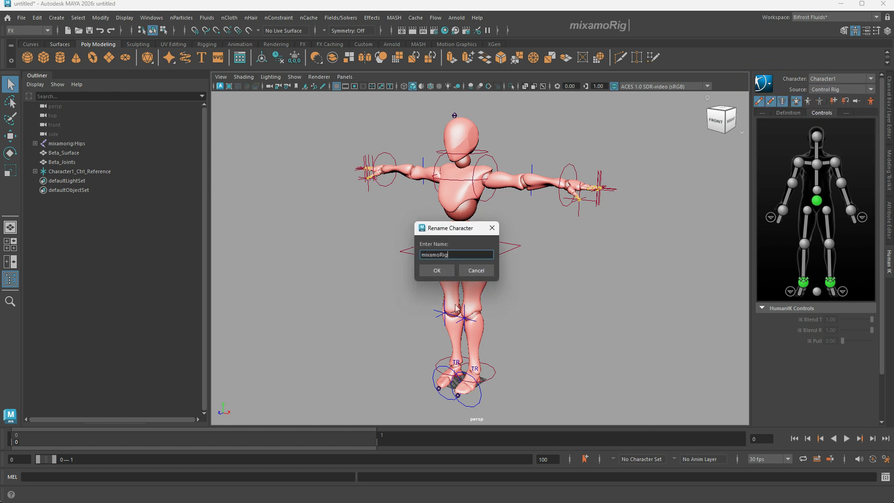
left_click(436, 271)
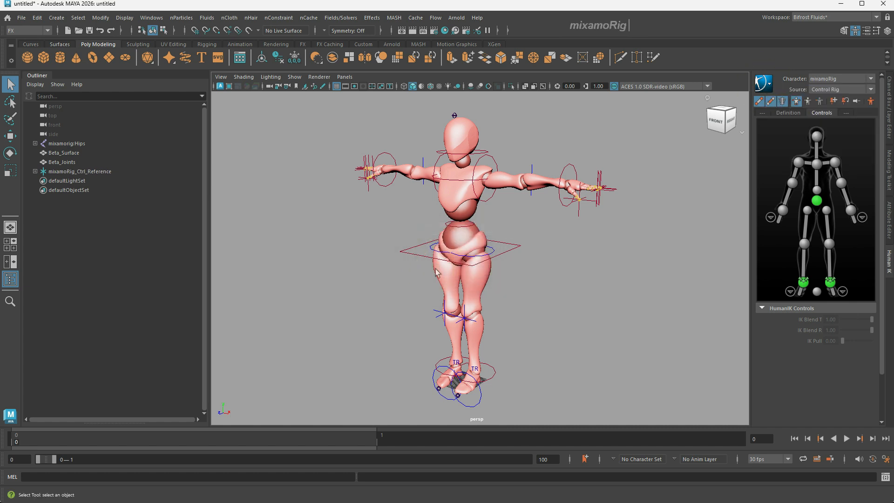
Group the hips skeleton, both Beta meshes and the control rig reference as mixamoRig_GRP, and hide the group
left_click(99, 172)
left_click(102, 144, "shift")
key("ctrl+g")
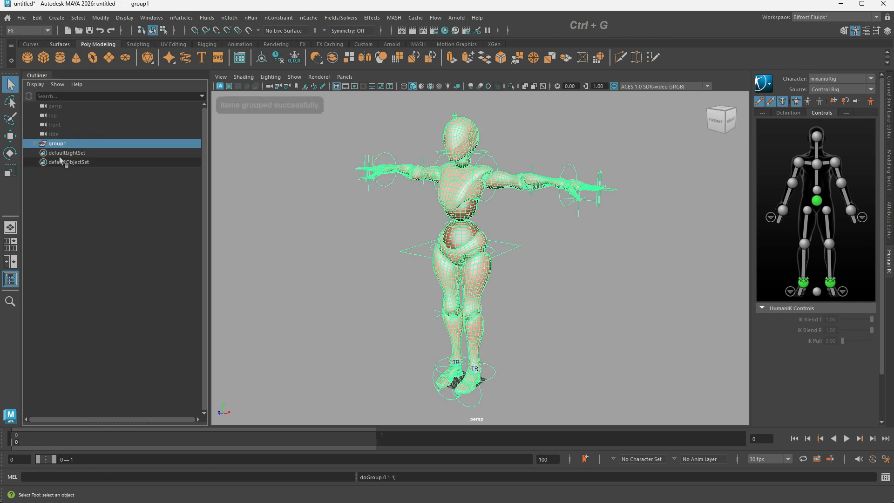
double_click(74, 144)
type("mixamo")
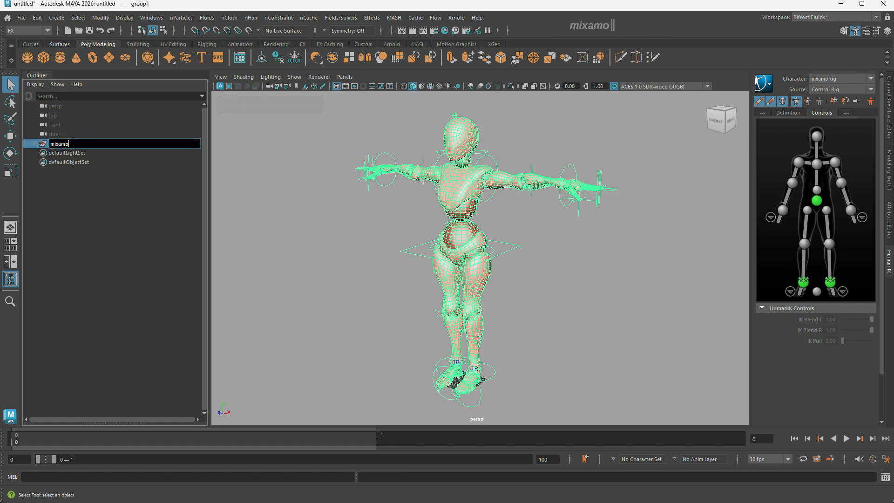
type("Rig_GRP")
key("Return")
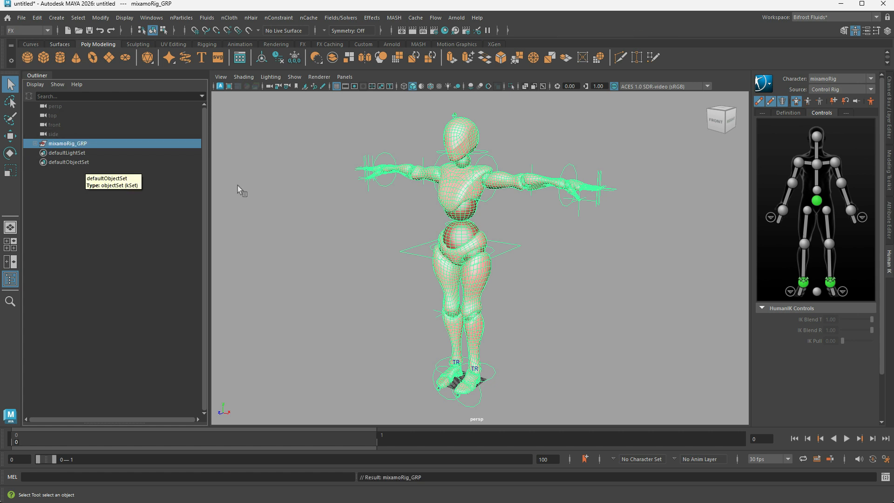
key("ctrl+h")
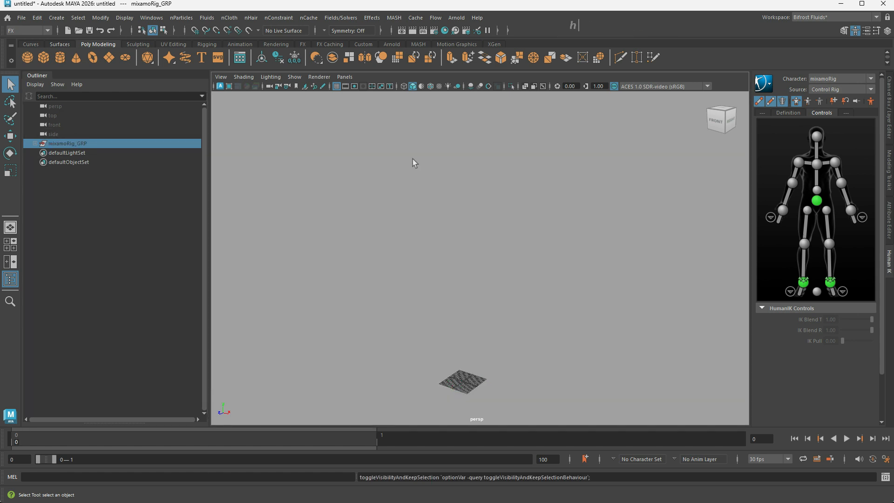
Import the CharacterFullAlienHorrorStyle mesh from the Bipeds sculpting base meshes into the scene
left_click(240, 58)
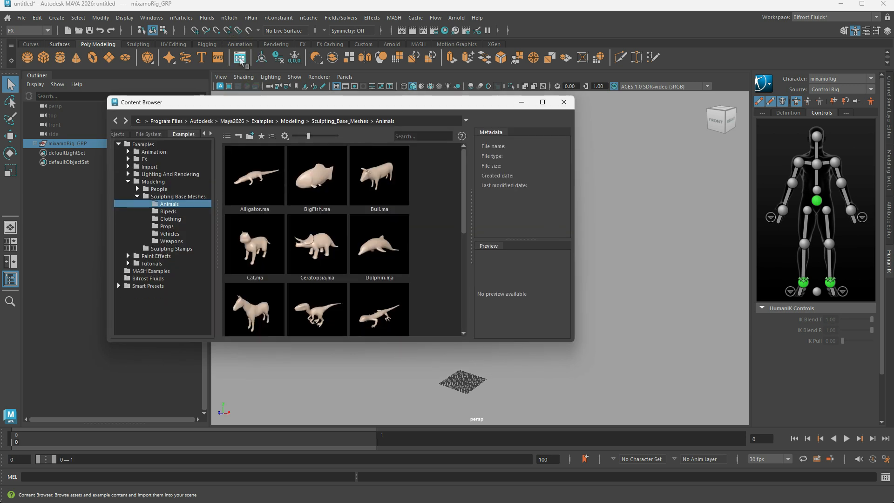
left_click(169, 213)
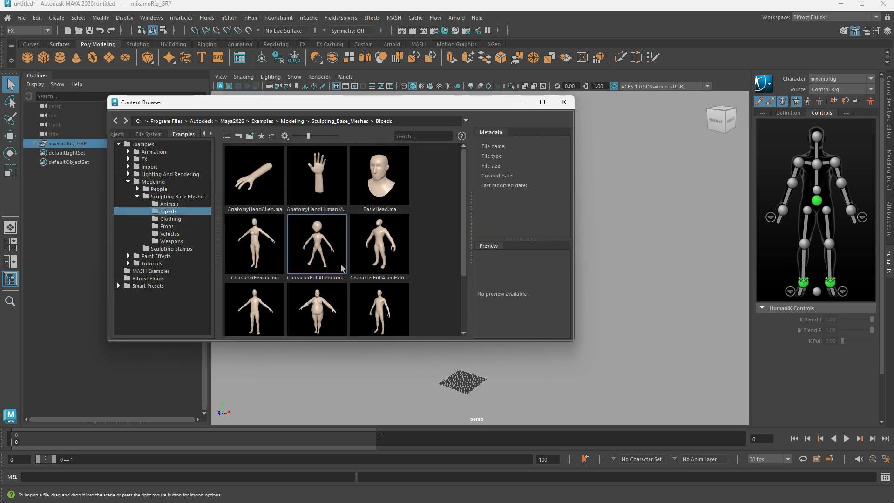
left_click_drag(368, 250, 664, 325)
left_click(564, 102)
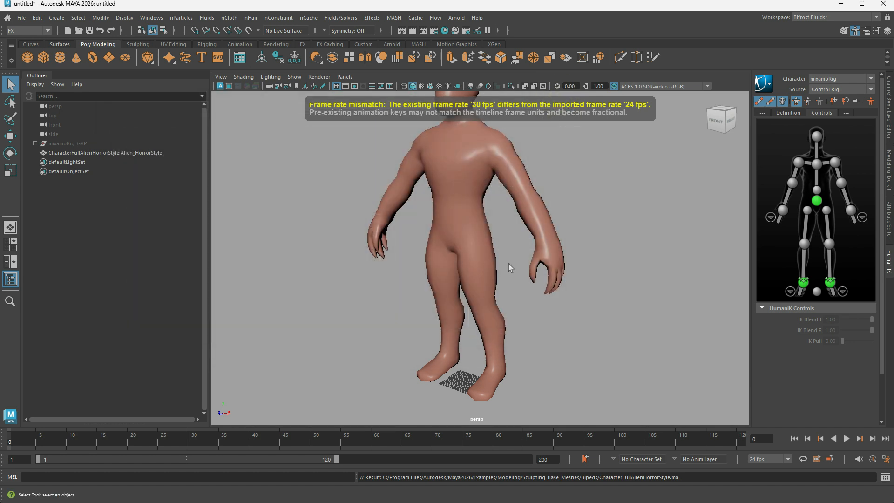
Compare the whole alien mesh with the Mixamo character by showing mixamoRig_GRP and hiding it again
right_click_drag(509, 266, 484, 198, "alt")
middle_click_drag(484, 197, 484, 243, "alt")
left_click_drag(484, 242, 489, 235, "alt")
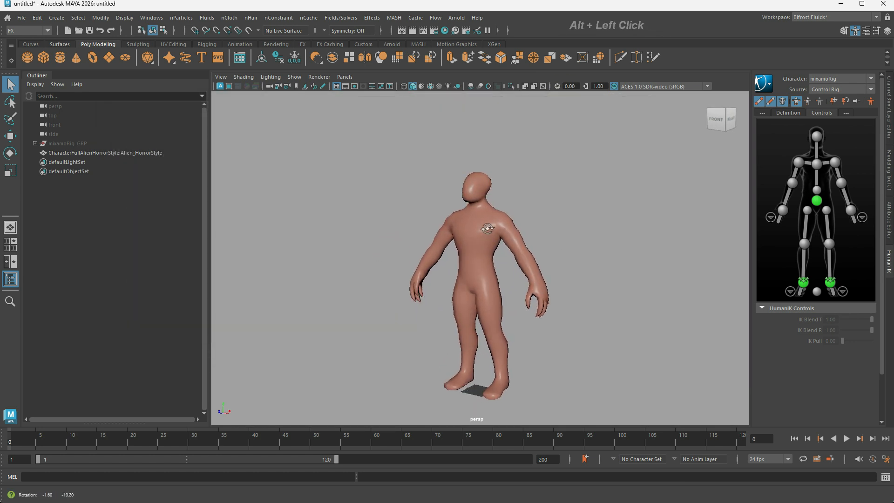
left_click(76, 145)
key("h")
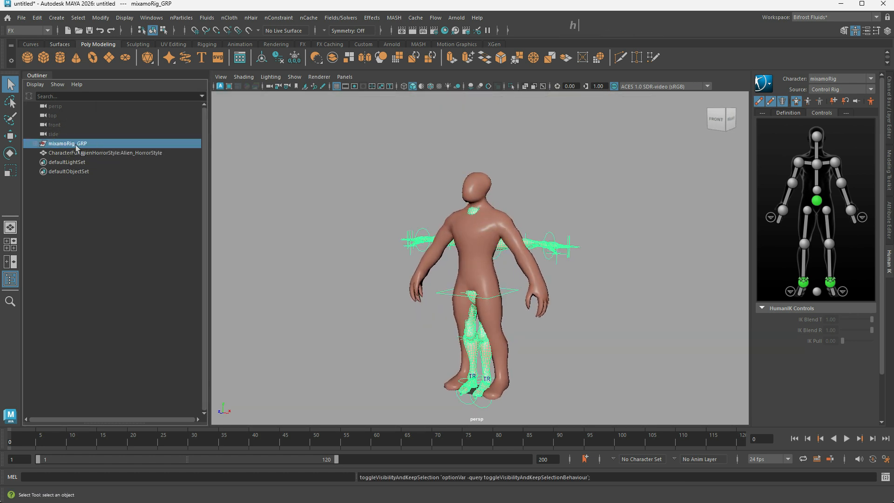
key("h")
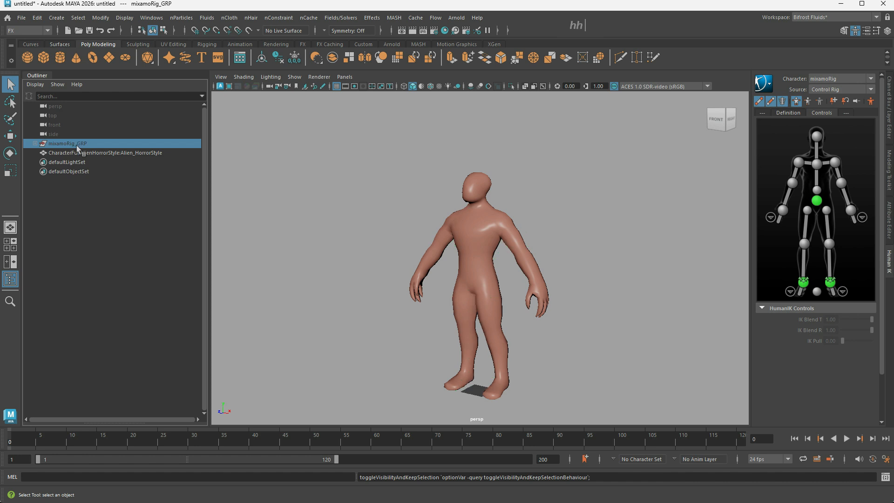
Set the HumanIK character to None and auto-rig the alien mesh with the one-click Quick Rig tool
left_click(74, 154)
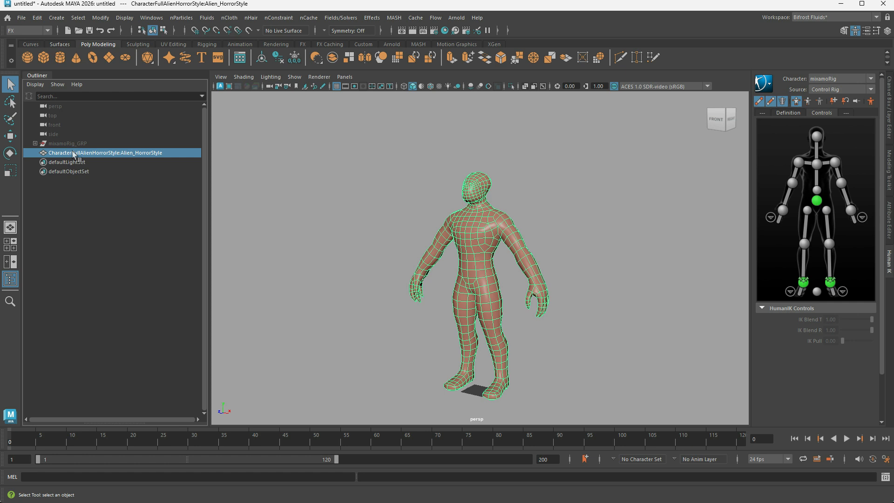
left_click(827, 79)
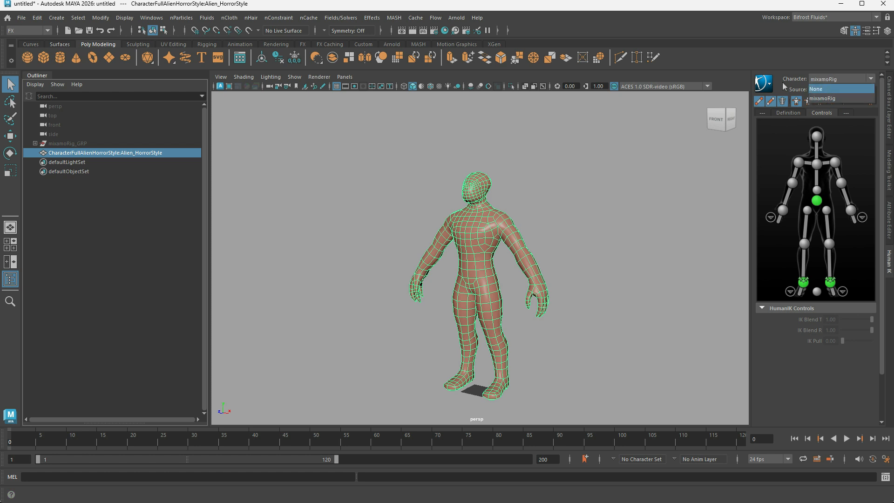
left_click(828, 88)
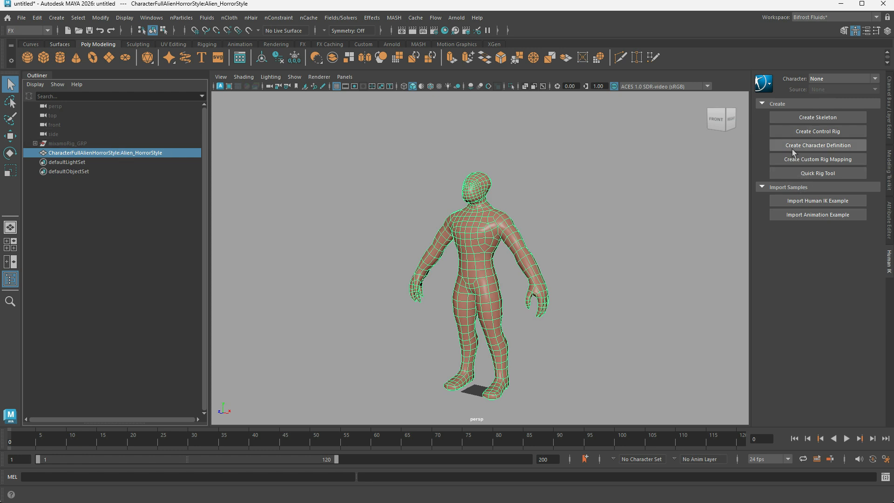
left_click(837, 173)
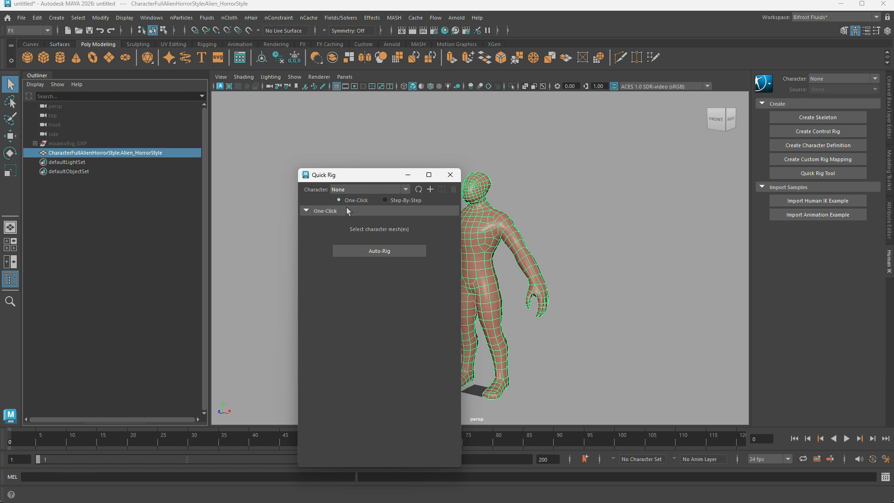
left_click(380, 250)
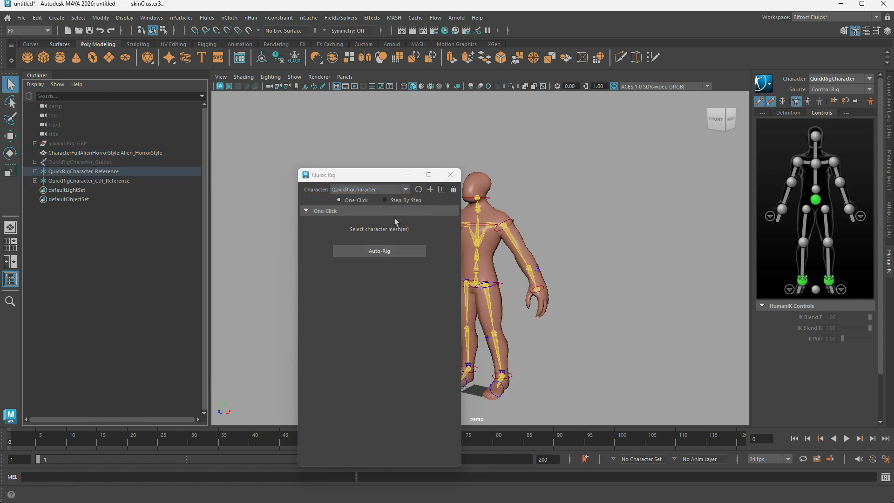
left_click(450, 175)
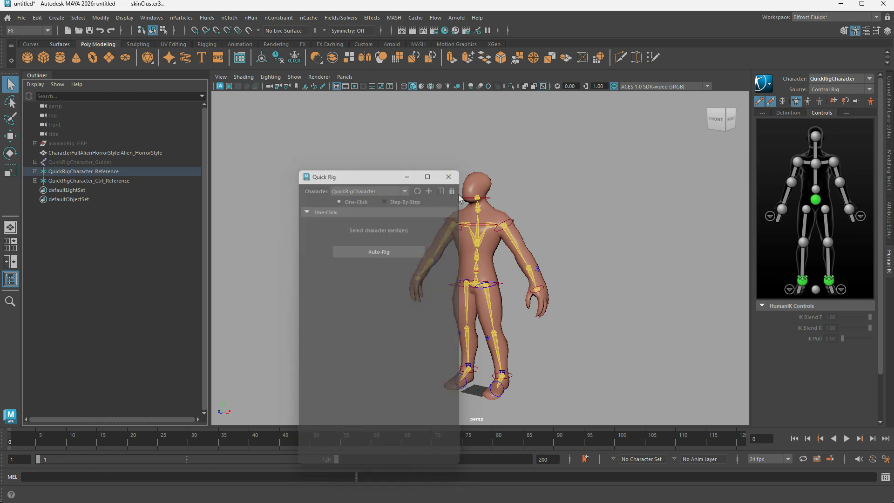
Test the alien rig by moving its left wrist control, and undo the move
left_click(540, 290)
left_click(541, 290)
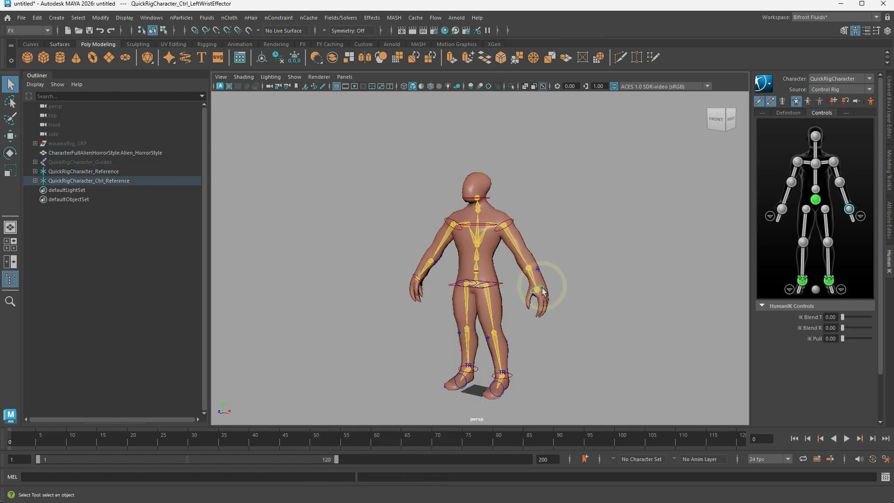
key("w")
left_click_drag(538, 290, 571, 310)
key("z")
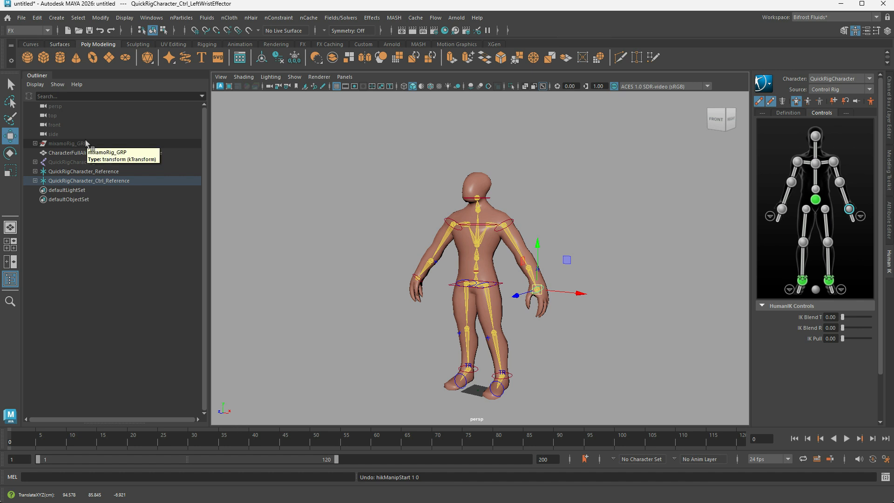
Make mixamoRig the active character, show mixamoRig_GRP, and move its reference control sideways to stand beside the alien
left_click(837, 89)
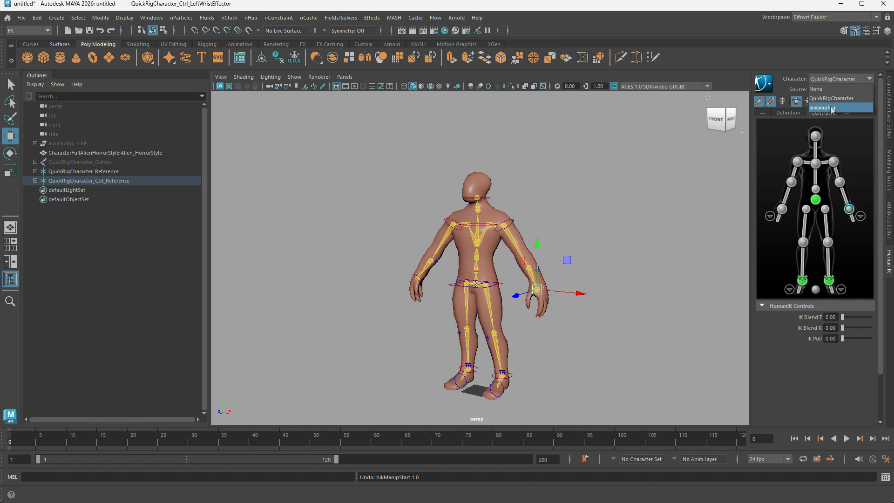
left_click(832, 109)
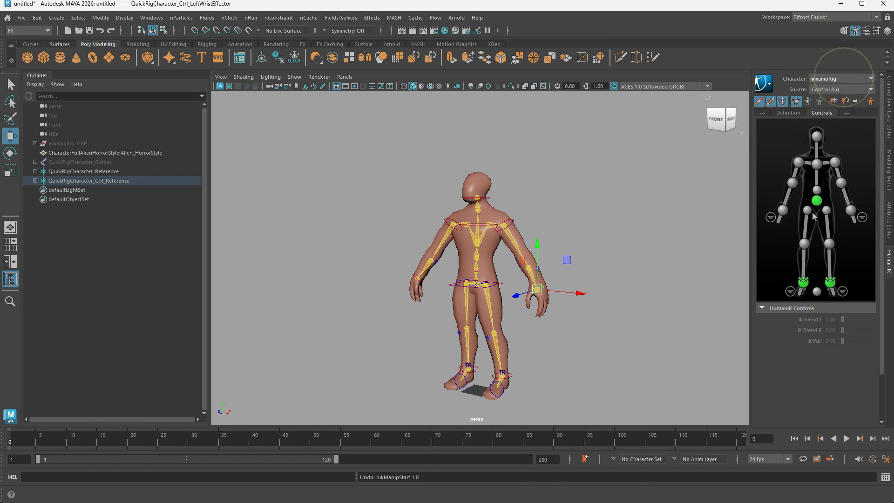
left_click(117, 143)
key("h")
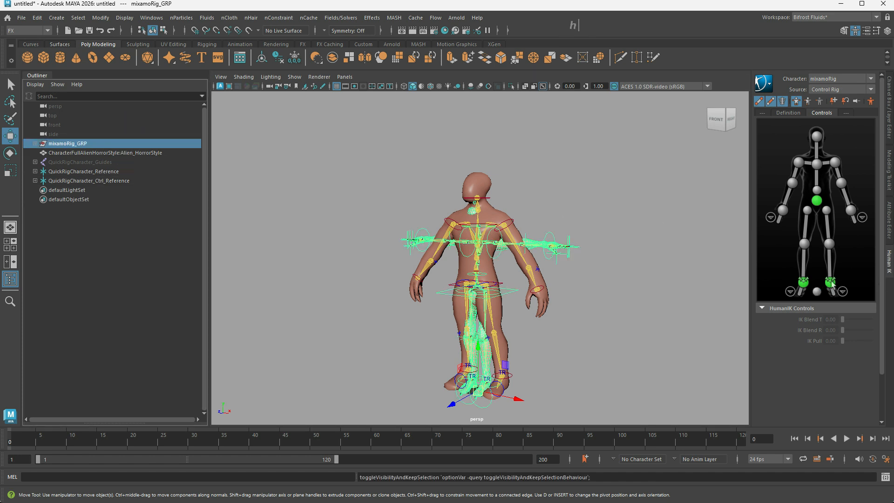
left_click(818, 292)
left_click_drag(518, 399, 368, 359)
left_click_drag(419, 310, 420, 325, "alt")
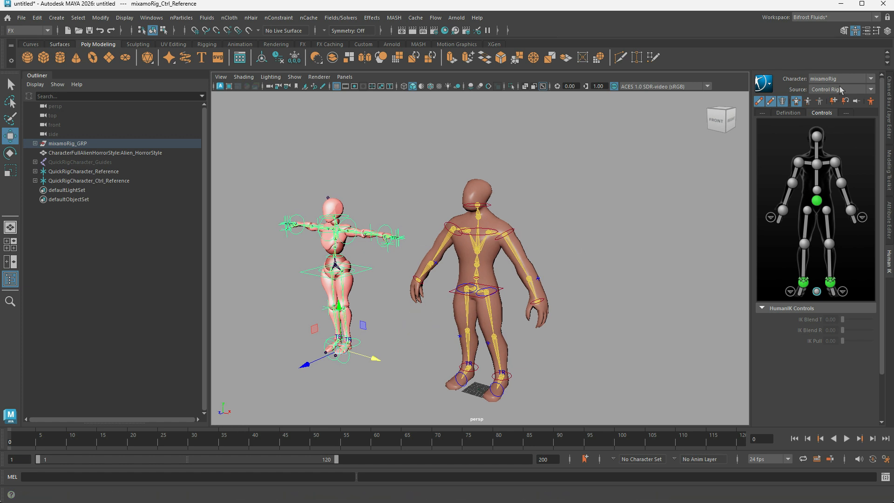
Set mixamoRig's source to None and import Walking.fbx from the mixamoAssets folder into the scene
left_click(820, 90)
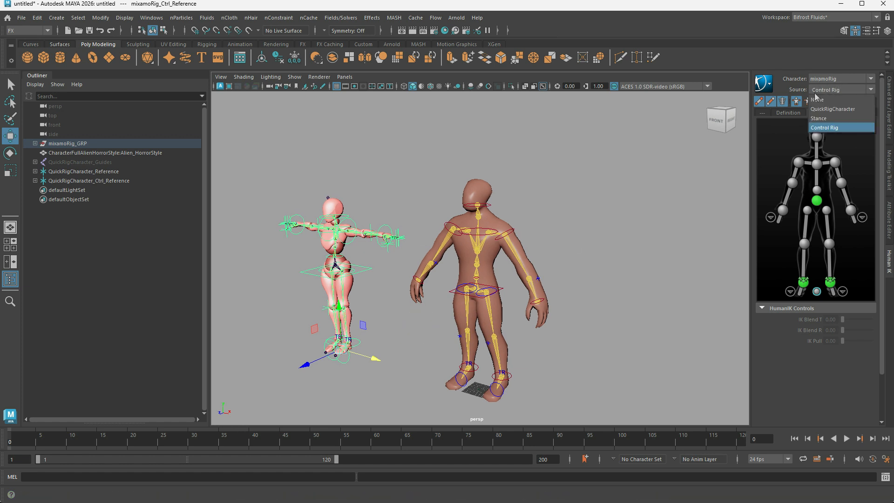
left_click(817, 100)
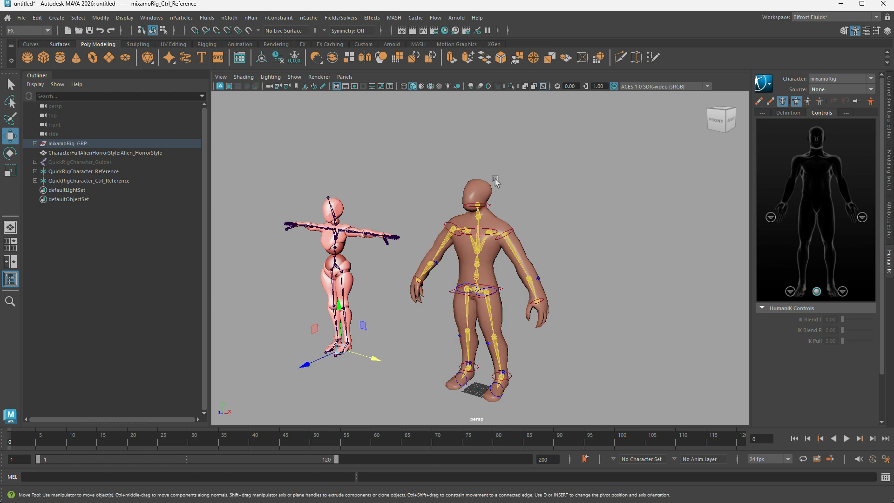
key("alt")
key("alt+Tab")
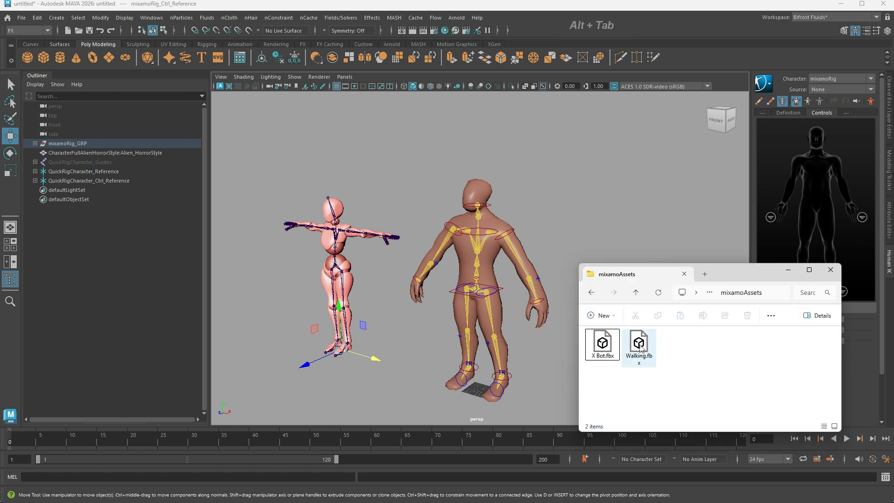
left_click_drag(639, 347, 464, 347)
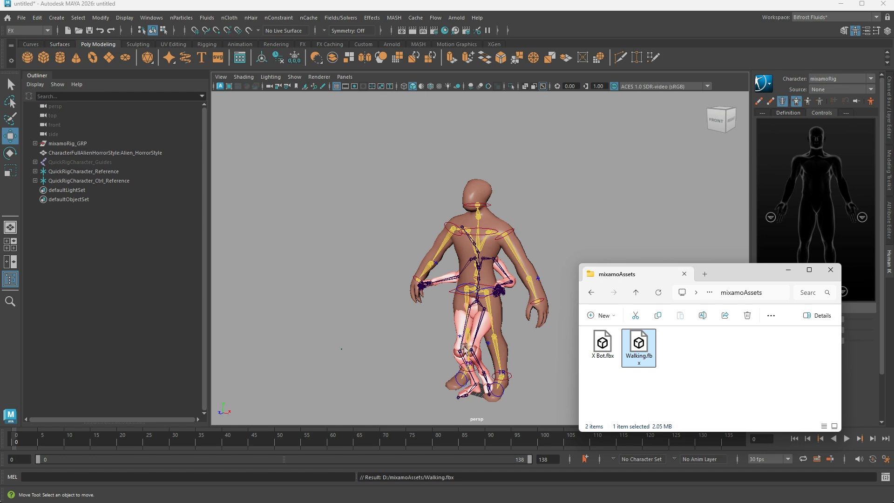
left_click_drag(48, 444, 11, 435)
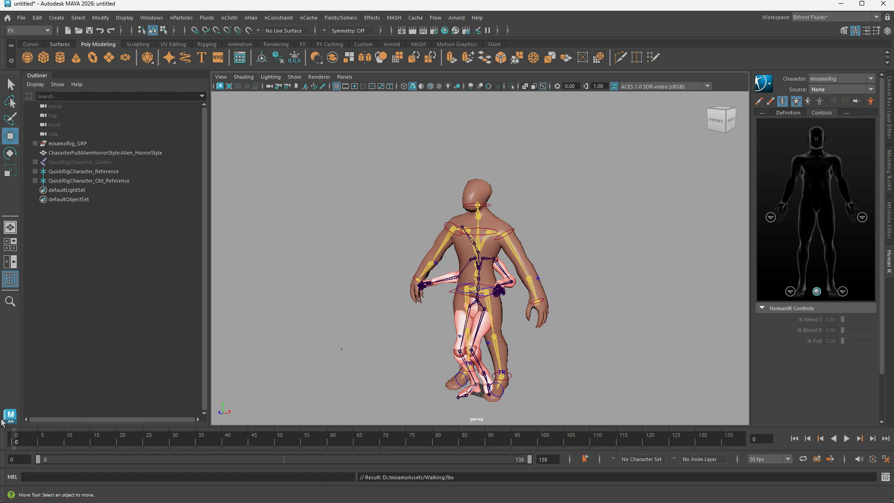
Make QuickRigCharacter the active character, set its source to mixamoRig, and scrub to frame 18 to check the transferred walk
left_click(828, 79)
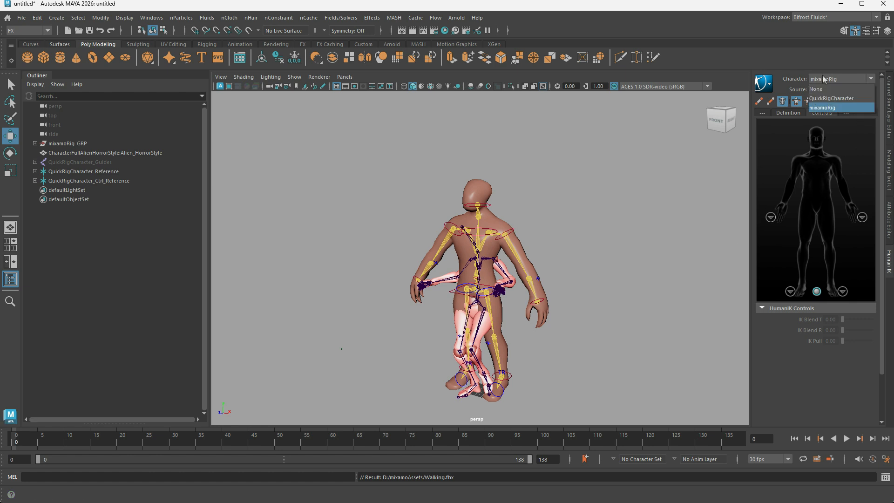
left_click(830, 98)
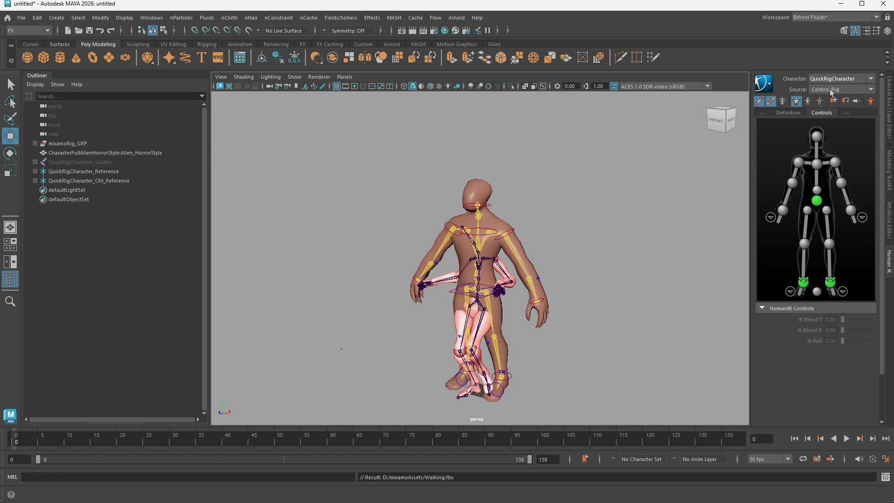
left_click(832, 90)
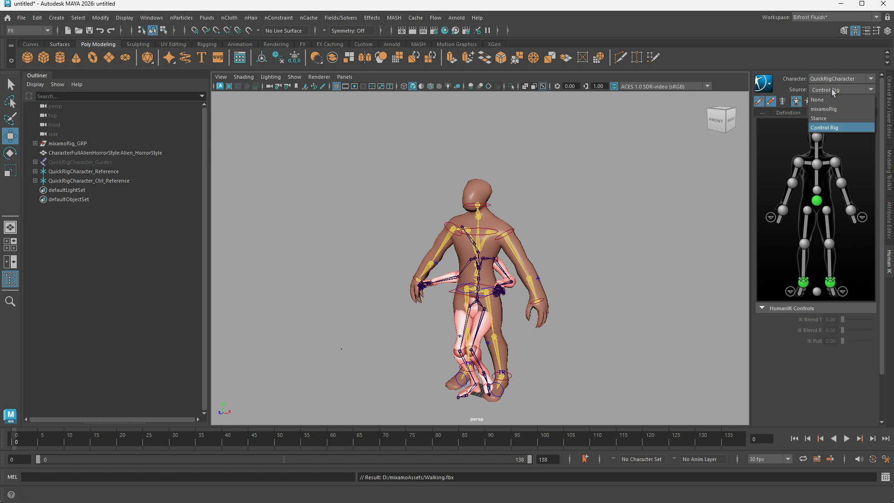
left_click(823, 109)
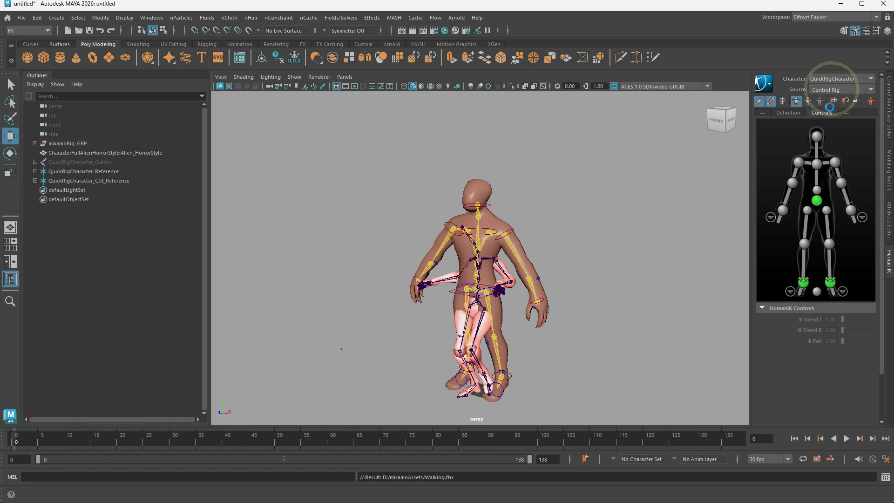
mouse_move(15, 445)
left_mouse_down()
mouse_move(533, 446)
mouse_move(110, 444)
left_mouse_up()
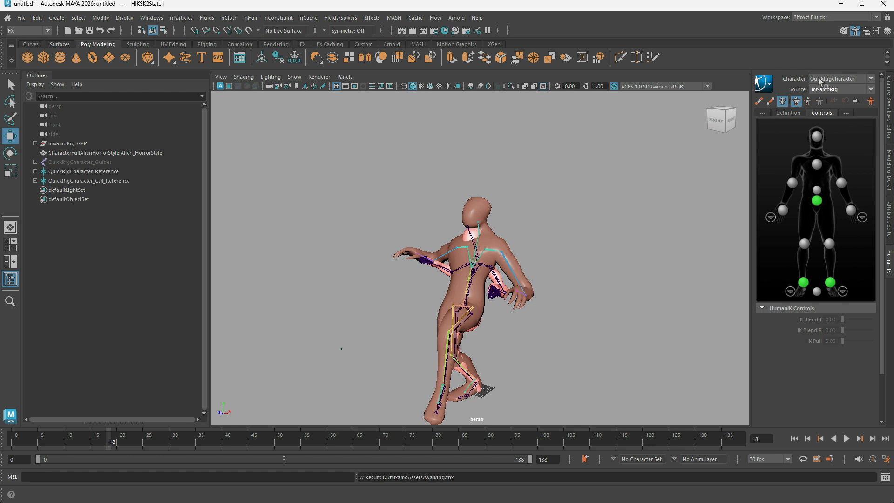
Bake the walking animation to QuickRigCharacter's control rig and play it back
left_click(764, 84)
mouse_move(781, 139)
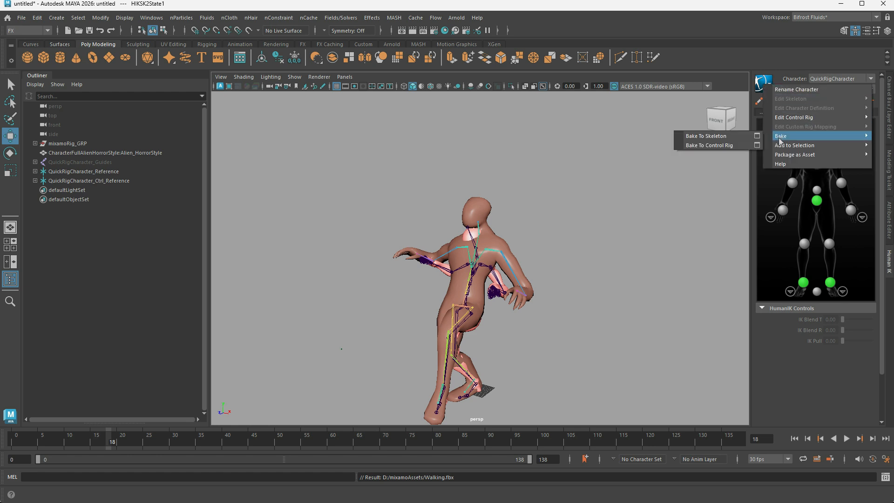
left_click(717, 145)
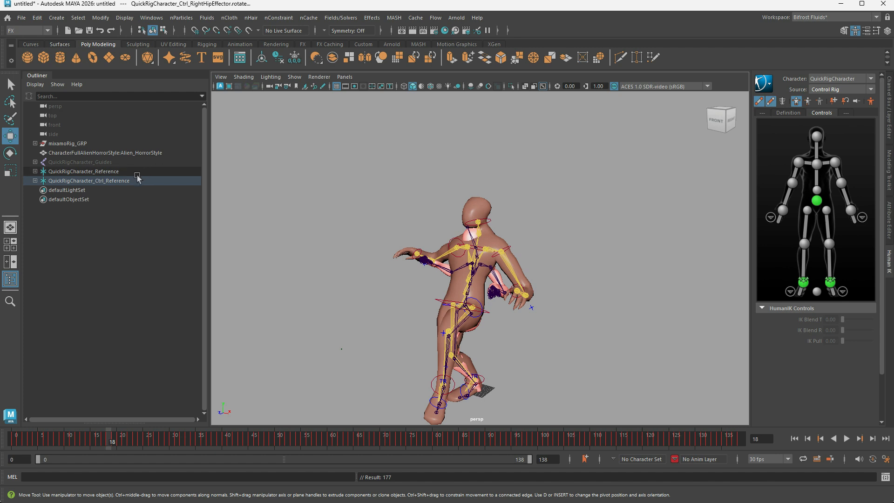
key("alt+v")
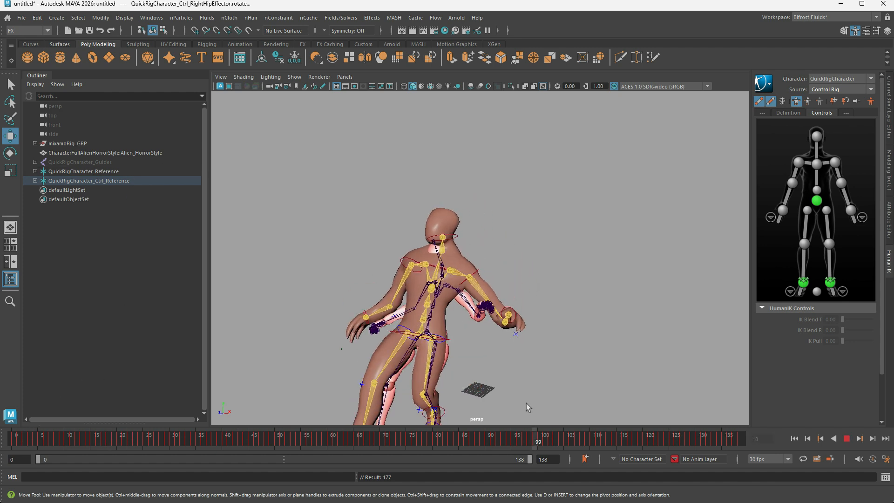
key("alt+v")
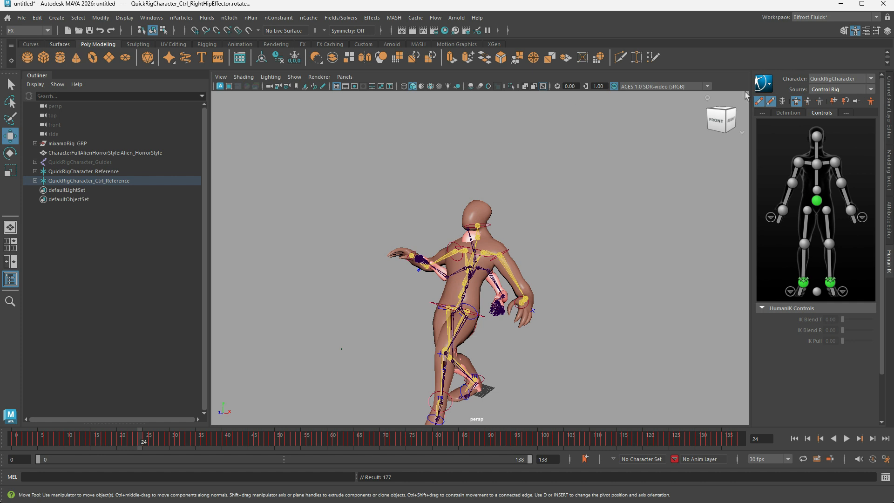
Delete mixamoRig_GRP from the scene and play the alien's animation on its own
left_click(76, 145)
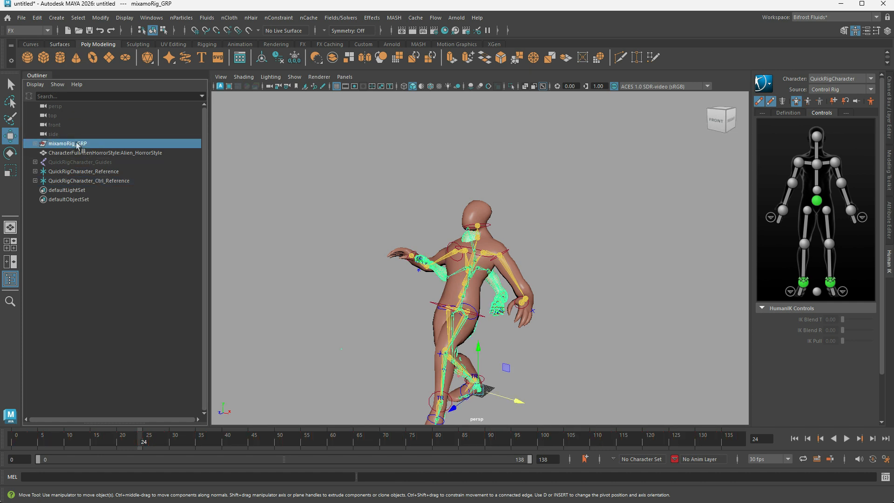
key("Delete")
left_click(61, 438)
key("alt+v")
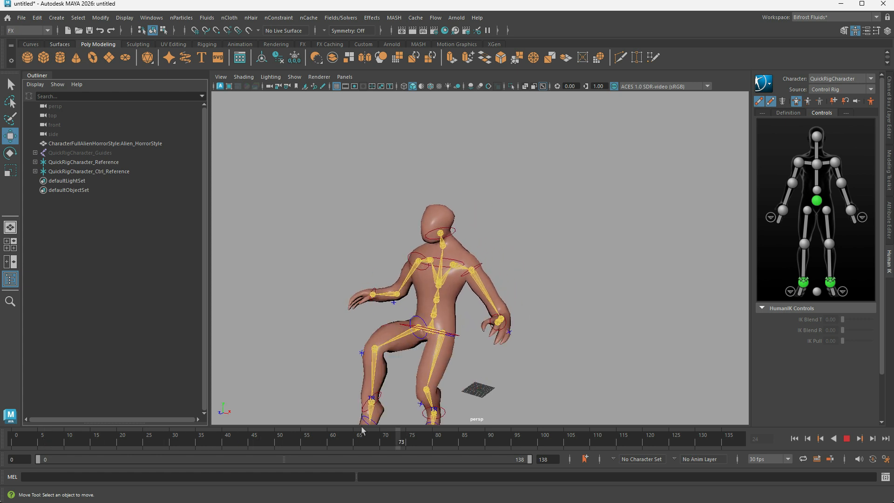
left_click(458, 438)
Show the Channel Box with the animation layers, then check the left wrist control's baked motion and return to frame 0
key("ctrl+a")
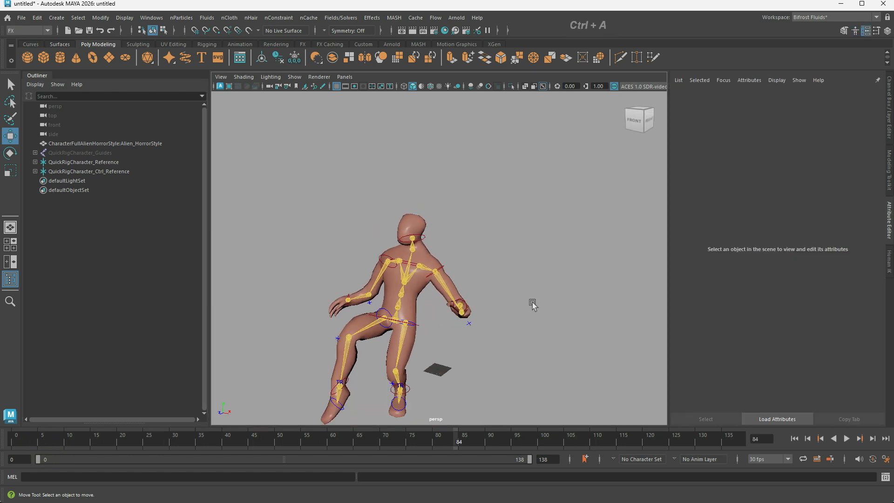
key("ctrl+a")
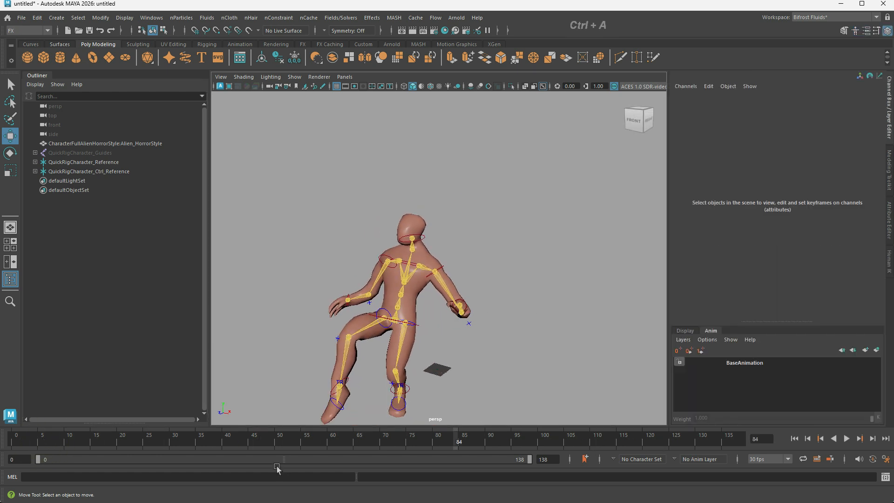
left_click_drag(291, 438, 229, 438)
left_click(471, 308)
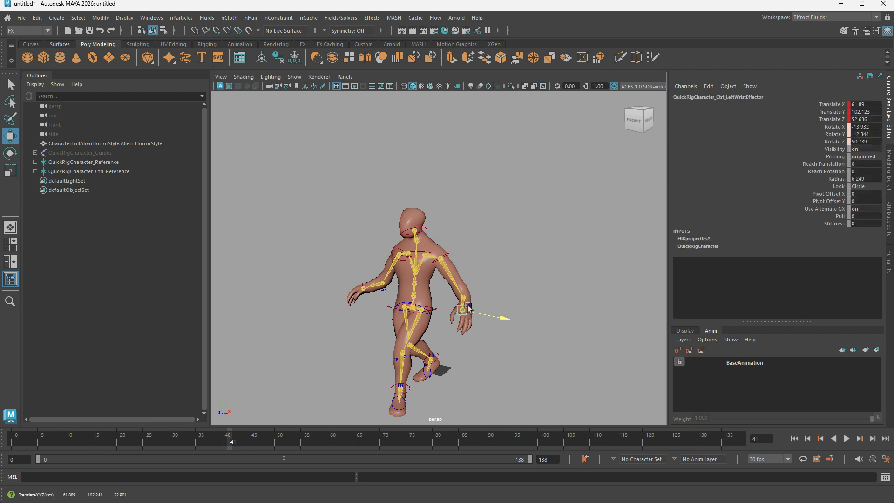
key("alt+v")
mouse_move(437, 441)
left_mouse_down()
mouse_move(471, 440)
mouse_move(1, 426)
left_mouse_up()
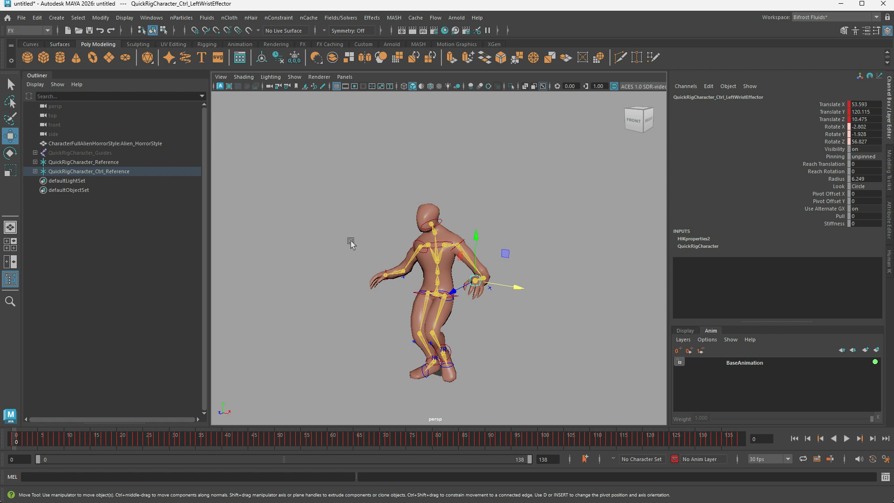
Create an animation layer from the alien's head control, then rotate the head and key it at frame 0
left_click(442, 221)
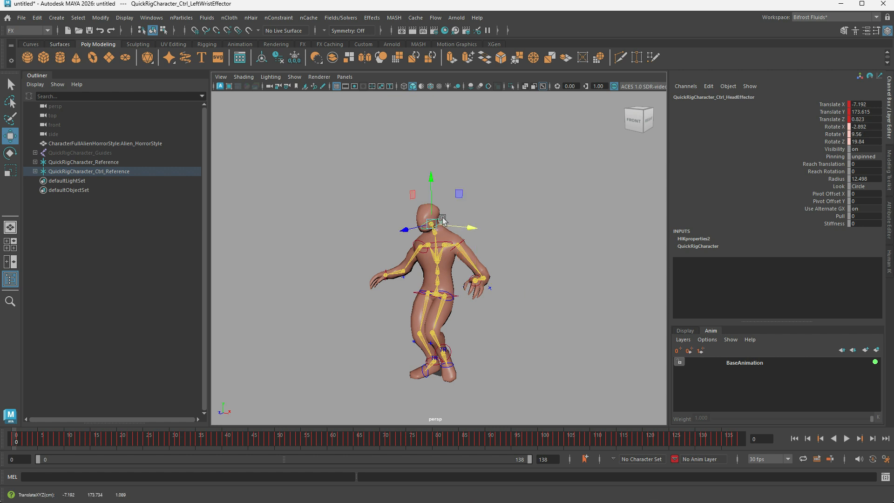
left_click(877, 350)
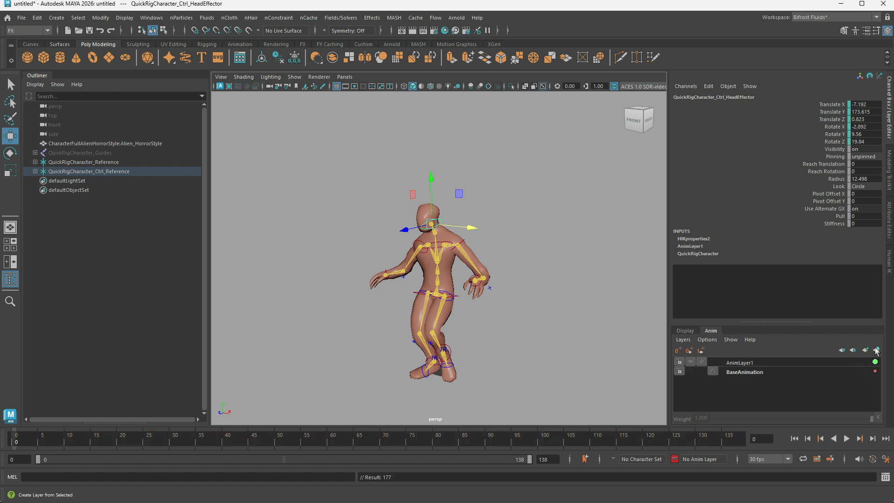
key("e")
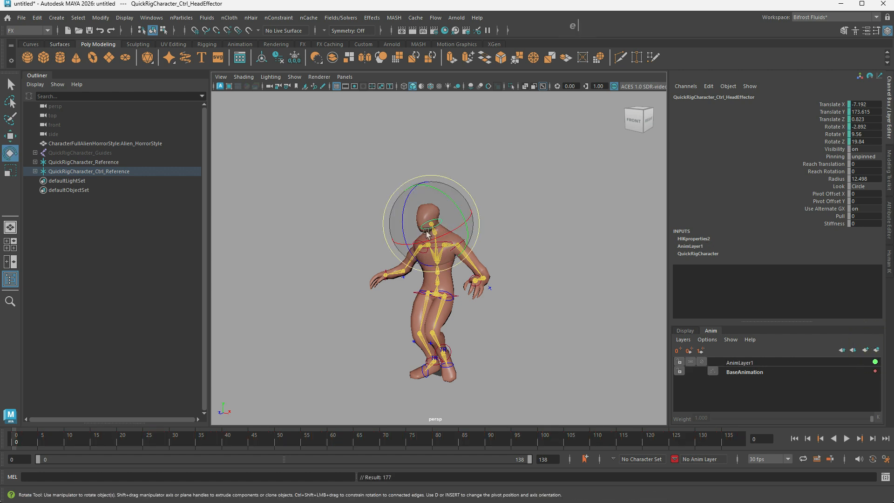
left_click_drag(435, 236, 454, 238)
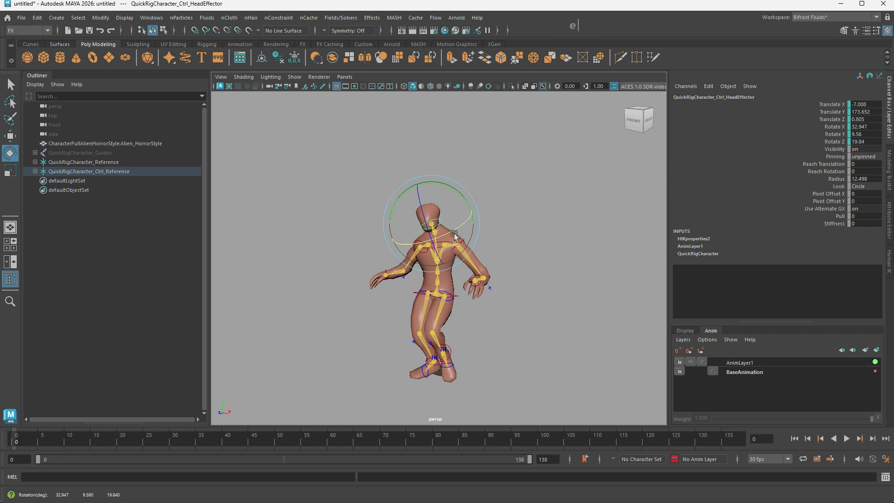
key("s")
left_click_drag(452, 191, 469, 201)
key("s")
Rotate the head control at frame 96 and key the pose on AnimLayer1
left_click_drag(14, 443, 521, 449)
key("ctrl+z")
key("s")
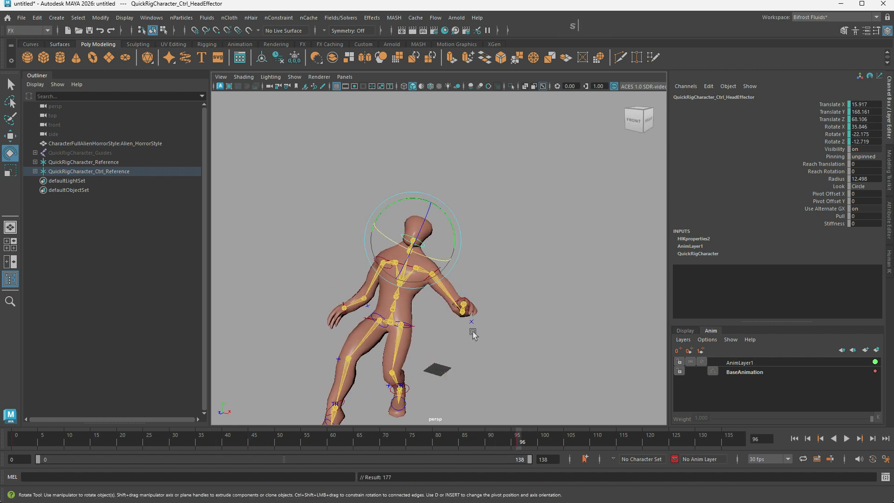
left_click_drag(443, 236, 403, 255)
key("s")
Turn the head control at frame 138 and key the pose on AnimLayer1
left_click_drag(517, 434, 746, 435)
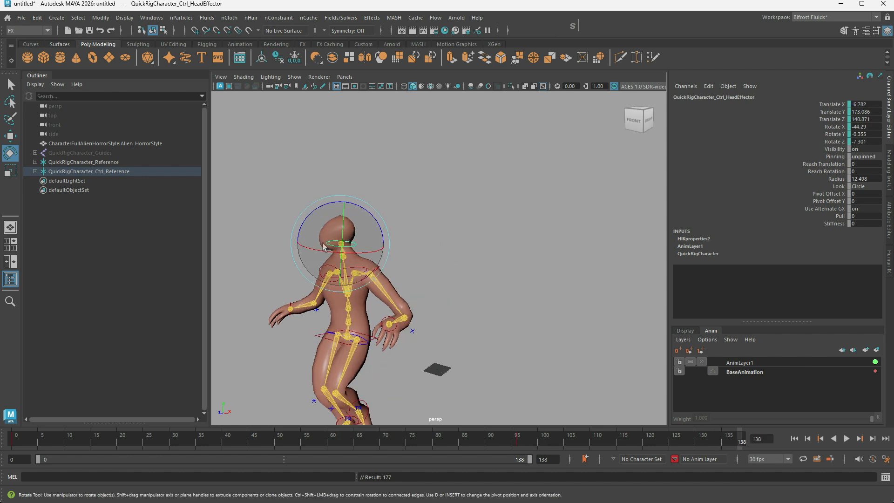
left_click_drag(332, 206, 302, 210)
left_click_drag(358, 211, 353, 212)
key("s")
Return to frame 0, select the alien's right wrist control, and key it on AnimLayer1
left_click_drag(741, 437, 25, 401)
left_click(388, 278)
left_click(386, 276)
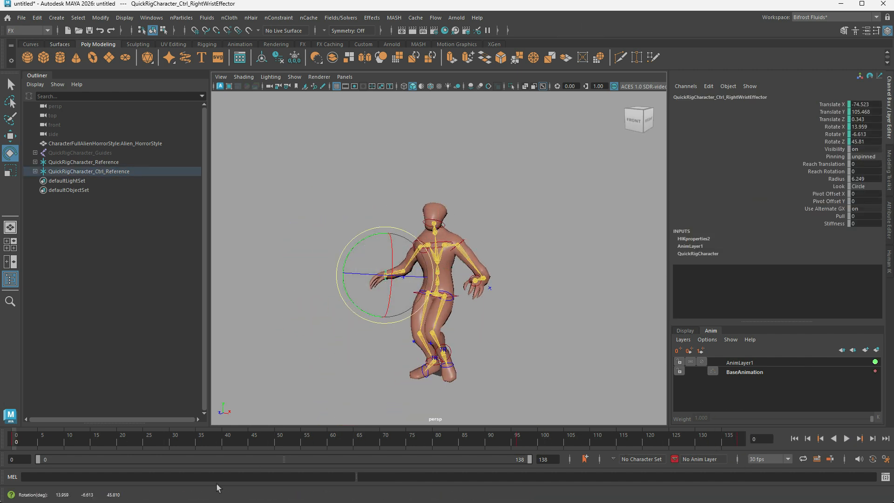
key("s")
Move the right wrist control at frame 60 and key its new position
key("w")
left_click_drag(85, 441, 333, 441)
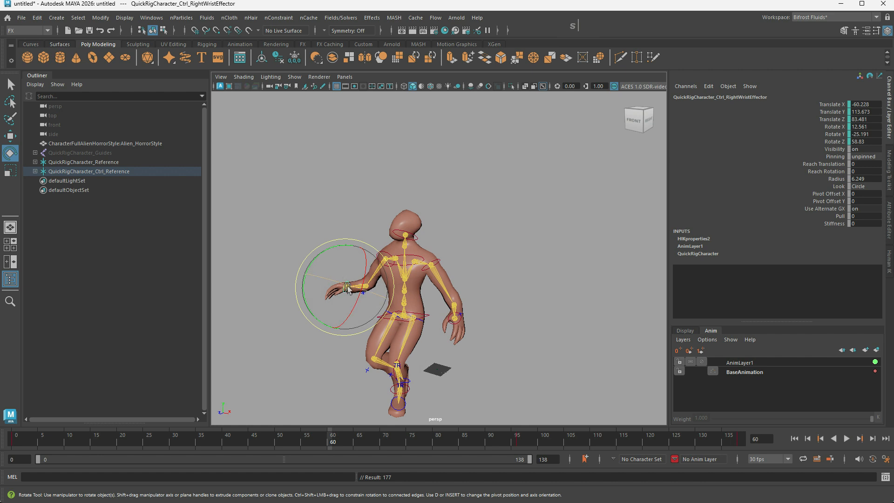
left_click_drag(342, 288, 341, 251)
key("s")
Play the layered animation to review the head and wrist changes, stopping at frame 106
key("alt+v")
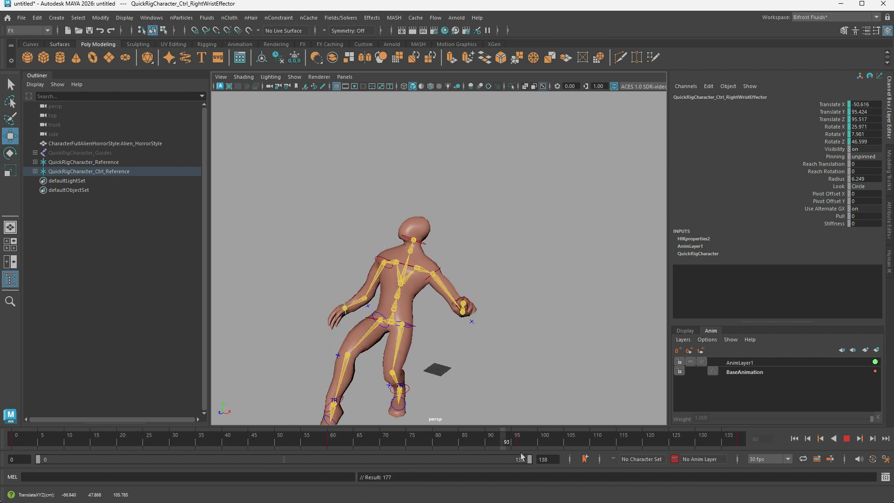
left_click(577, 440)
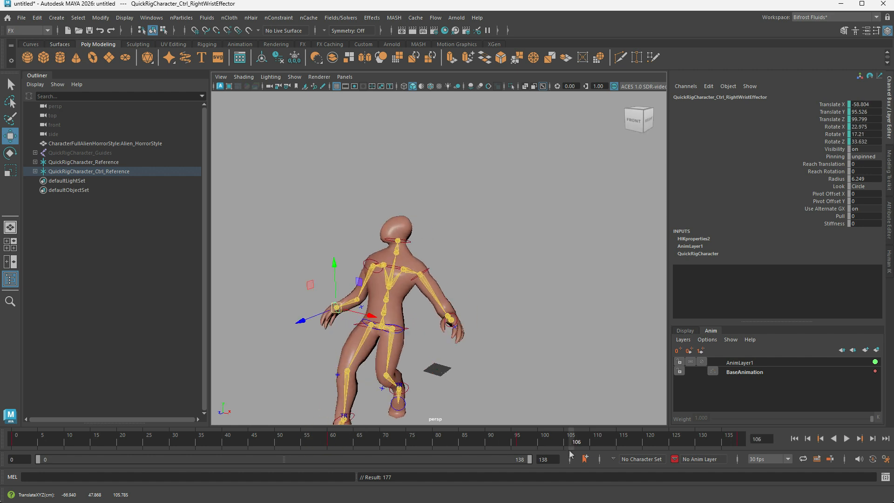
middle_click_drag(477, 370, 535, 344, "alt")
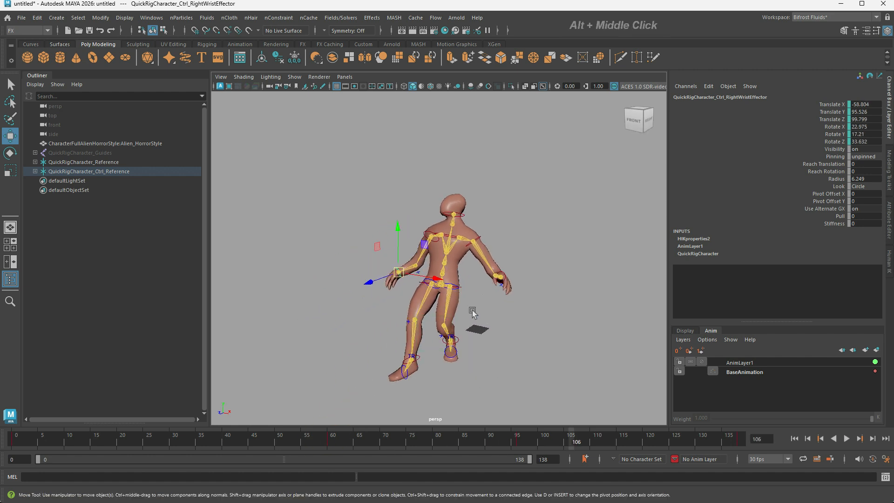